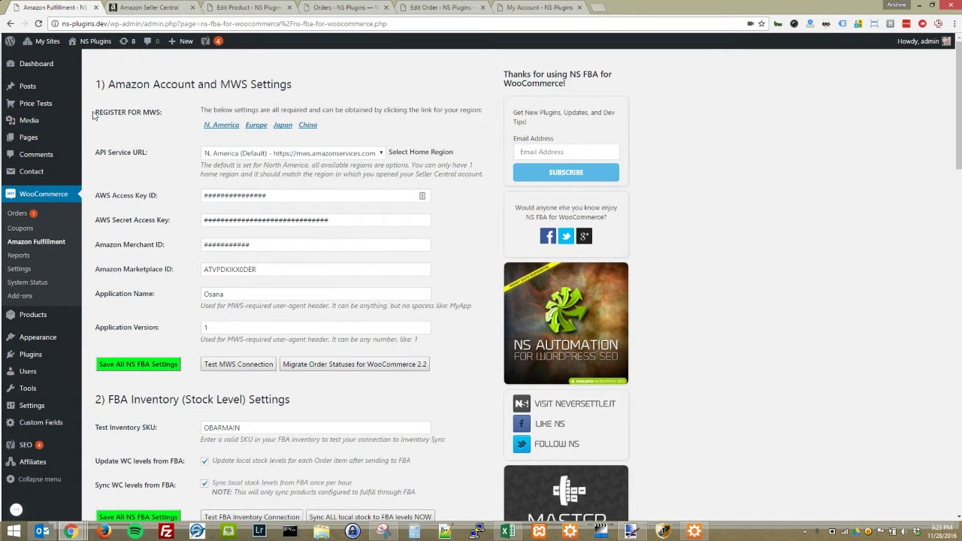
Note the Register for MWS setting, then sign in to Amazon Seller Central
drag(93, 115, 159, 124)
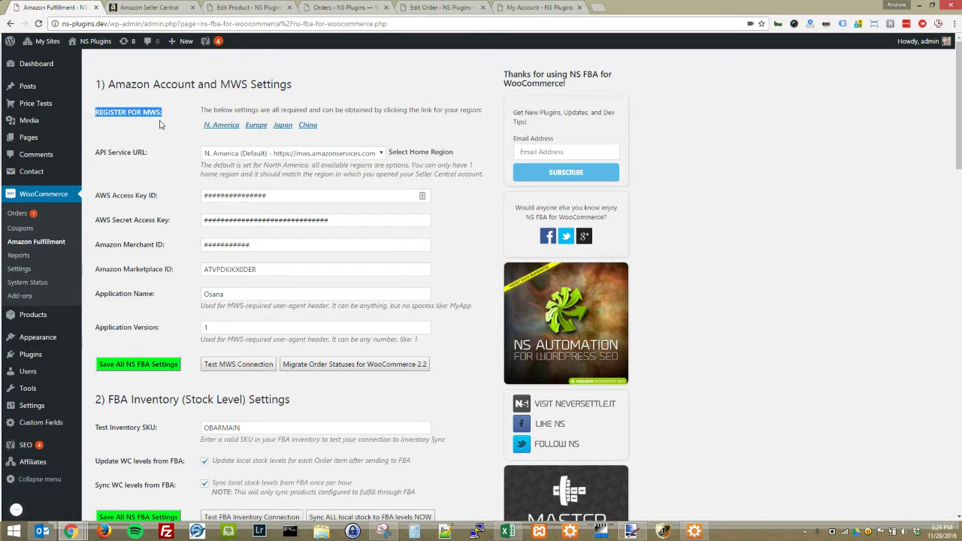
click(170, 129)
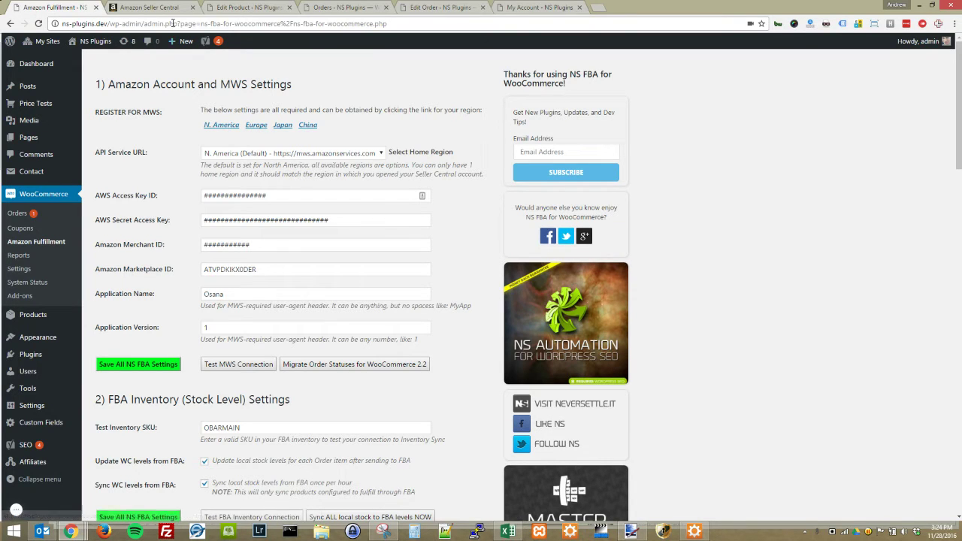
click(151, 7)
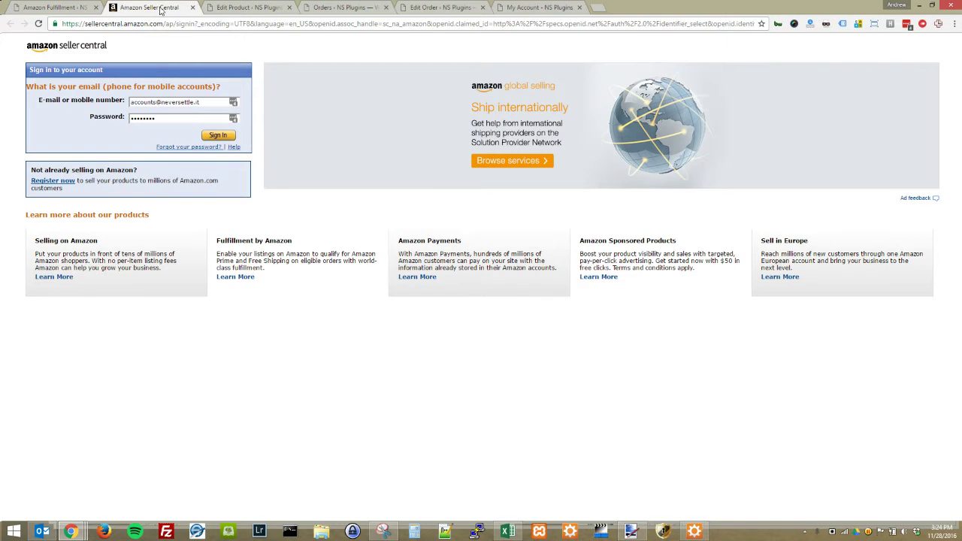
click(216, 137)
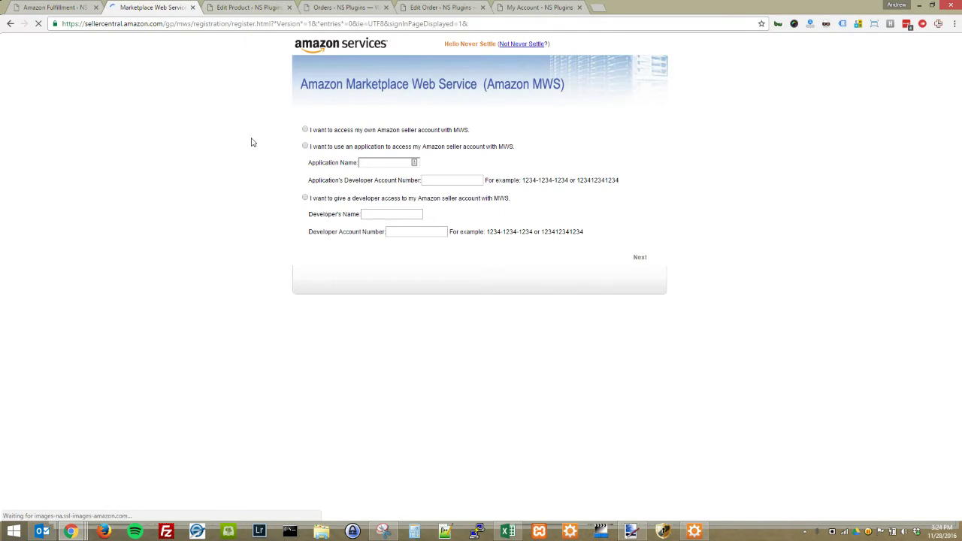
Choose 'I want to access my own Amazon seller account with MWS' and return to NS FBA settings
click(305, 130)
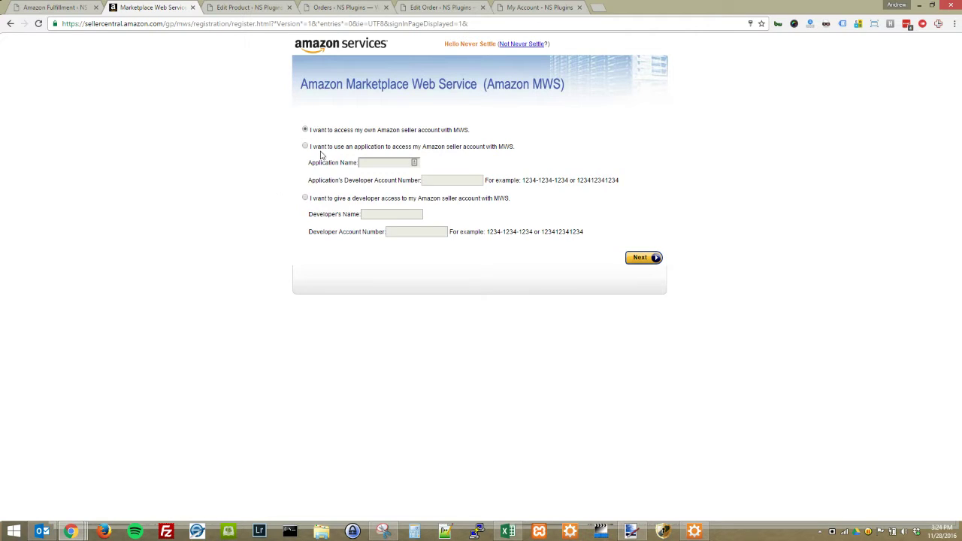
drag(310, 130, 449, 131)
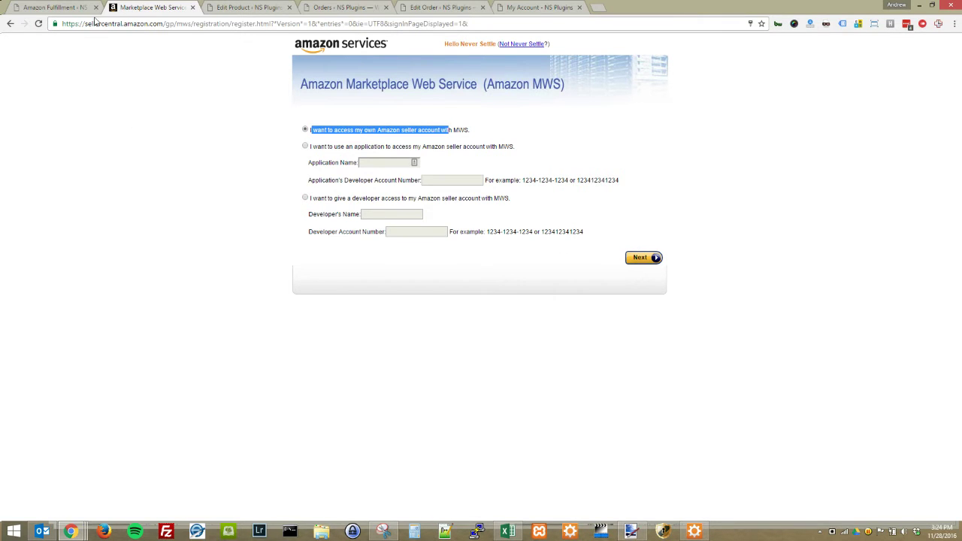
click(68, 8)
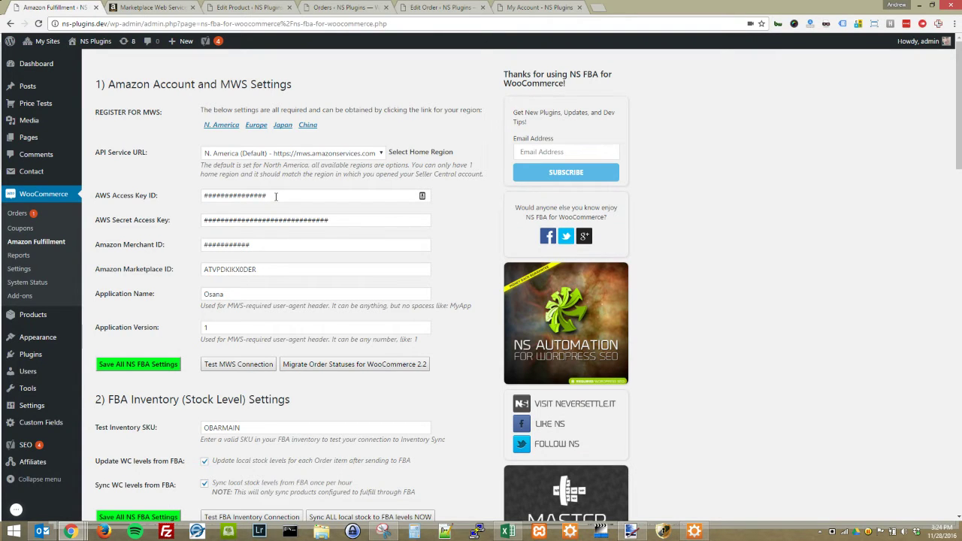
drag(268, 195, 190, 195)
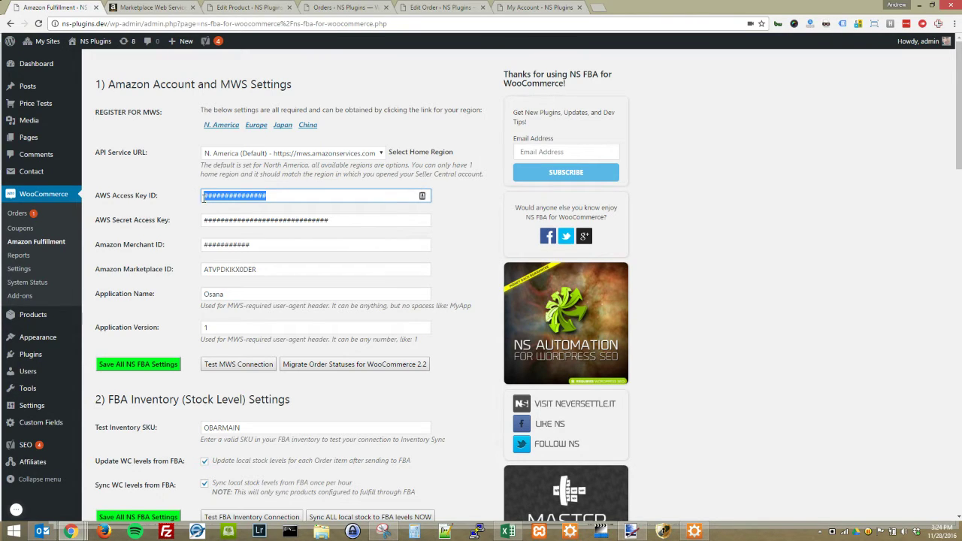
drag(343, 219, 96, 221)
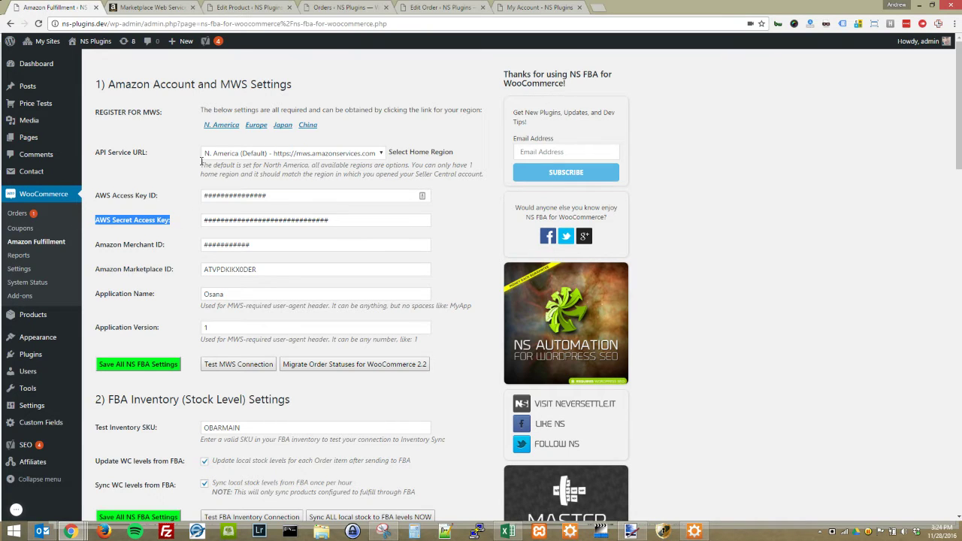
click(242, 154)
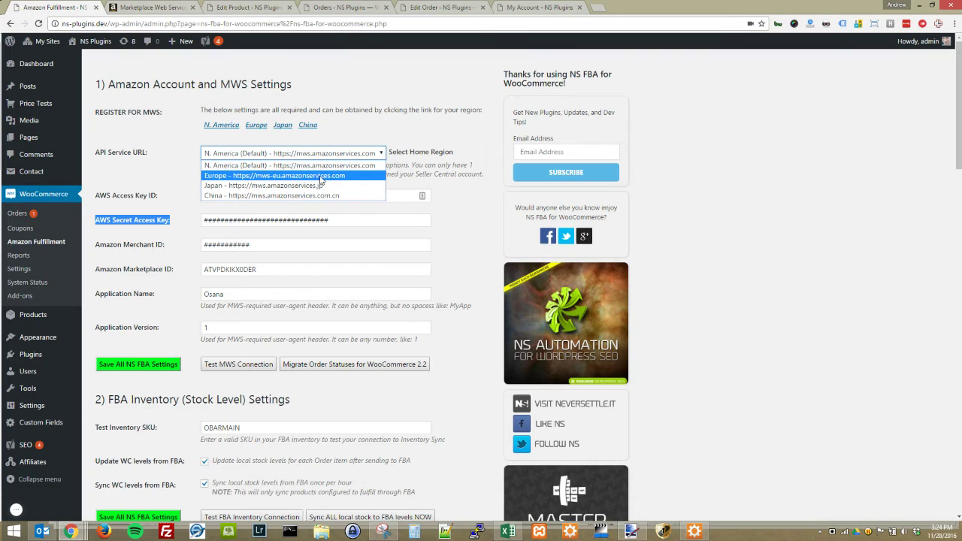
click(254, 154)
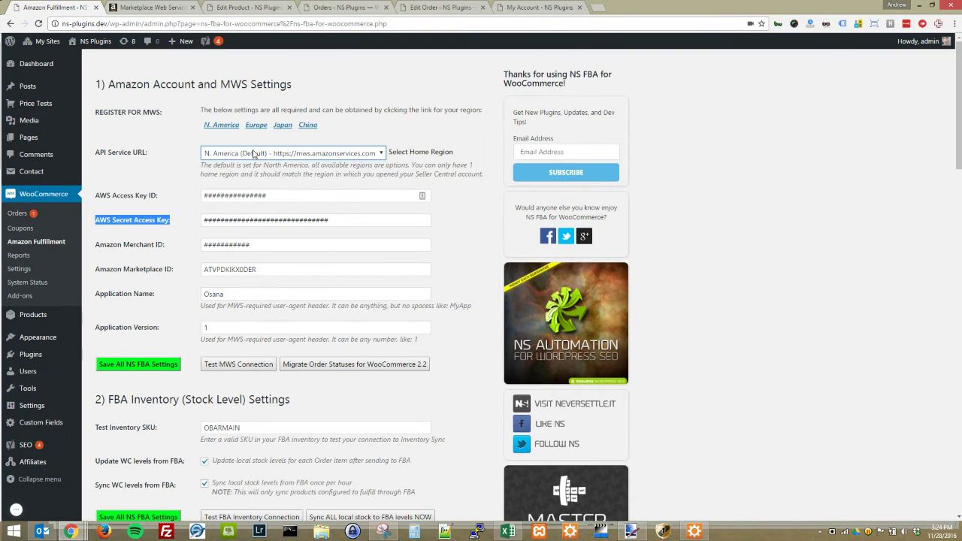
click(159, 187)
scroll(159, 290, down, 1)
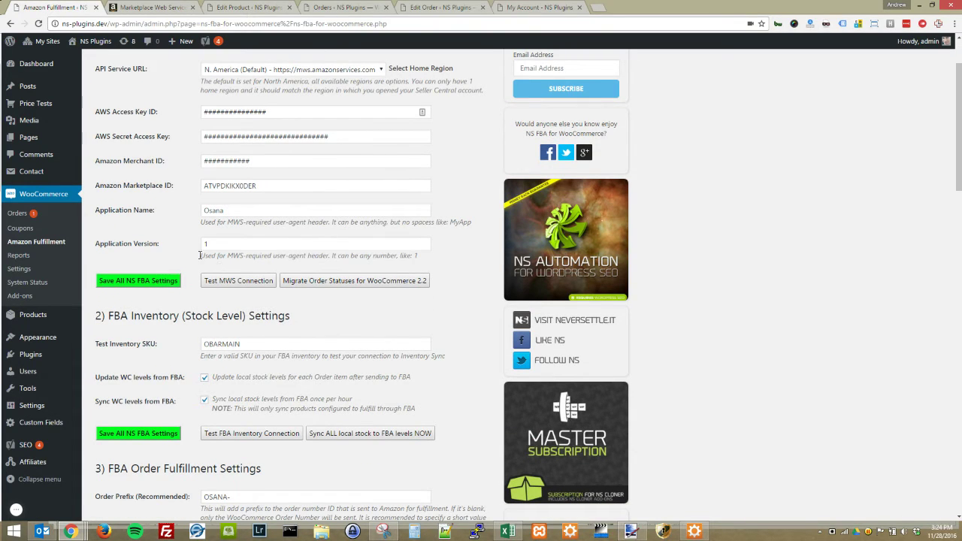
drag(200, 257, 424, 259)
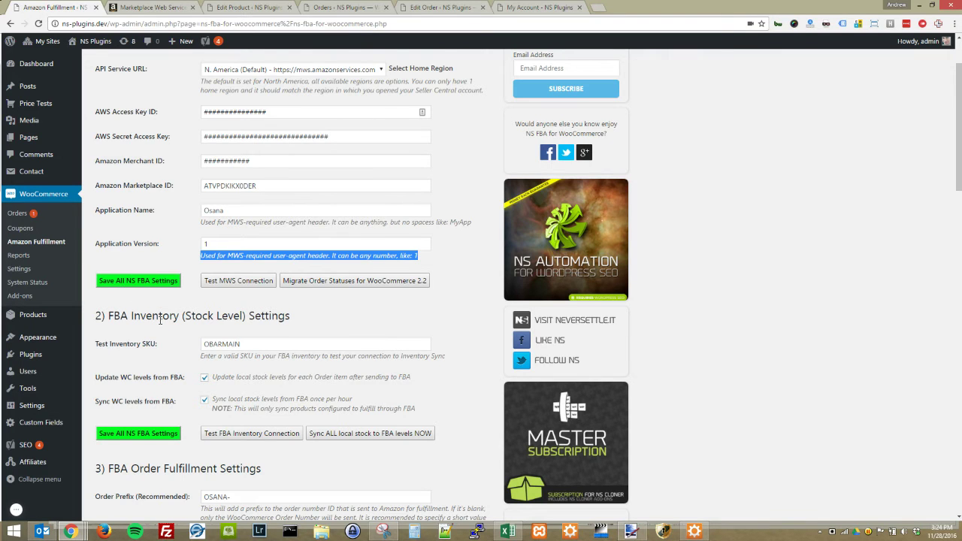
scroll(151, 382, down, 1)
scroll(151, 384, down, 1)
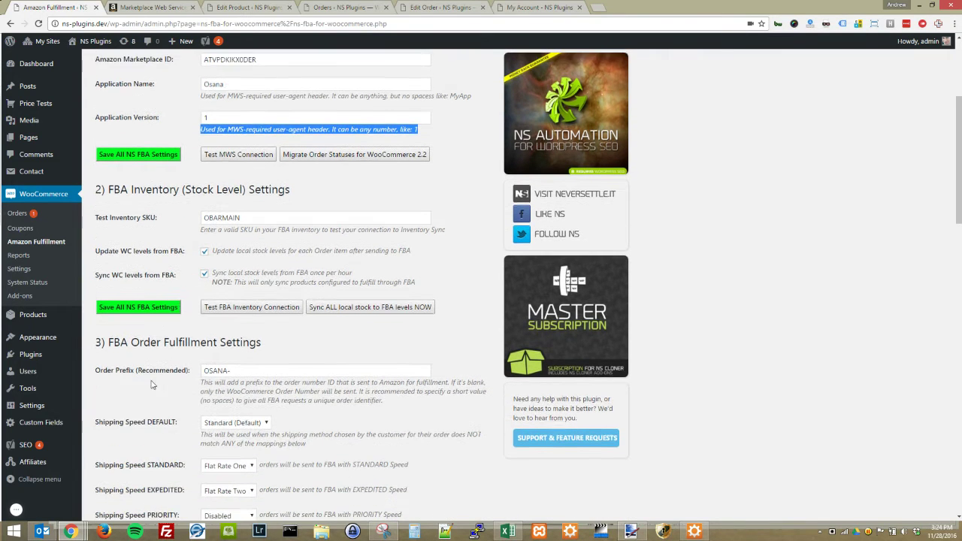
drag(108, 189, 292, 190)
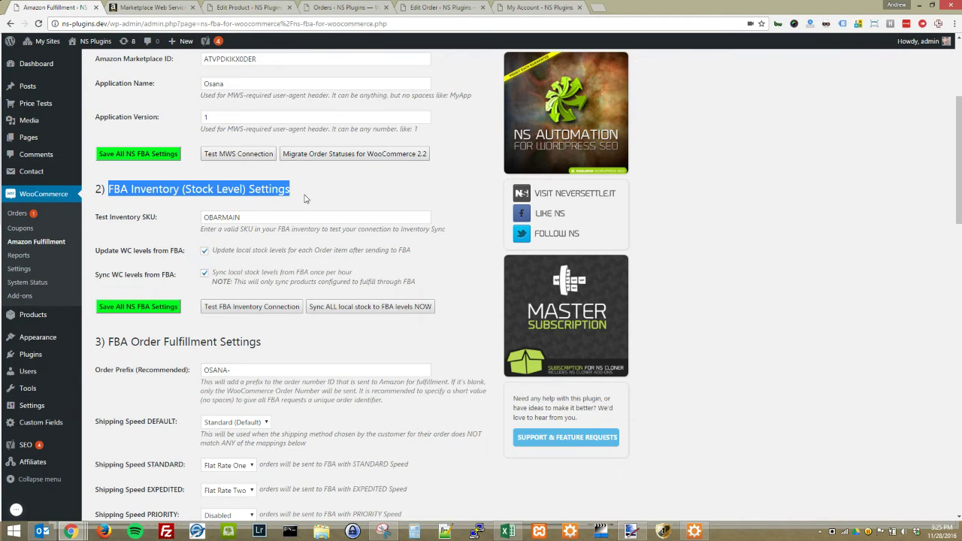
click(169, 236)
click(241, 217)
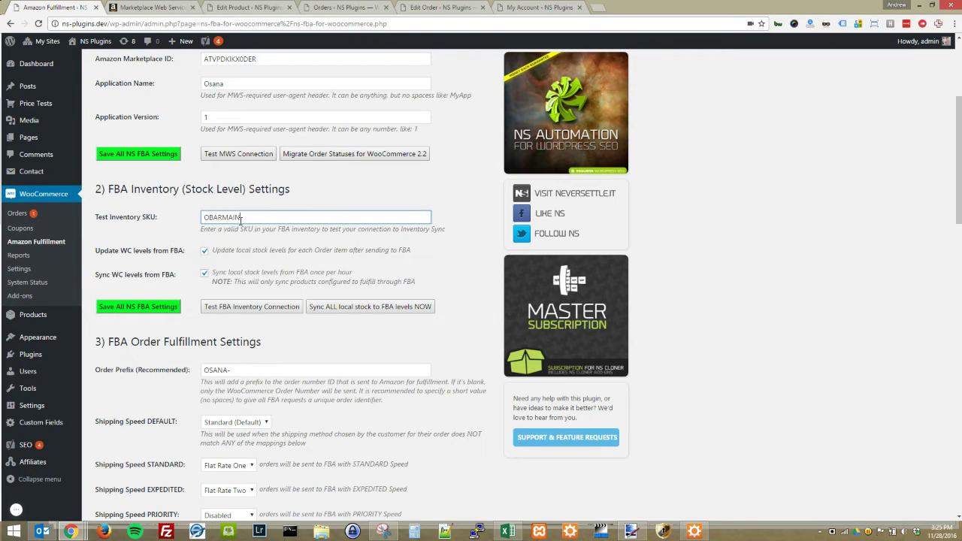
double_click(241, 217)
click(184, 218)
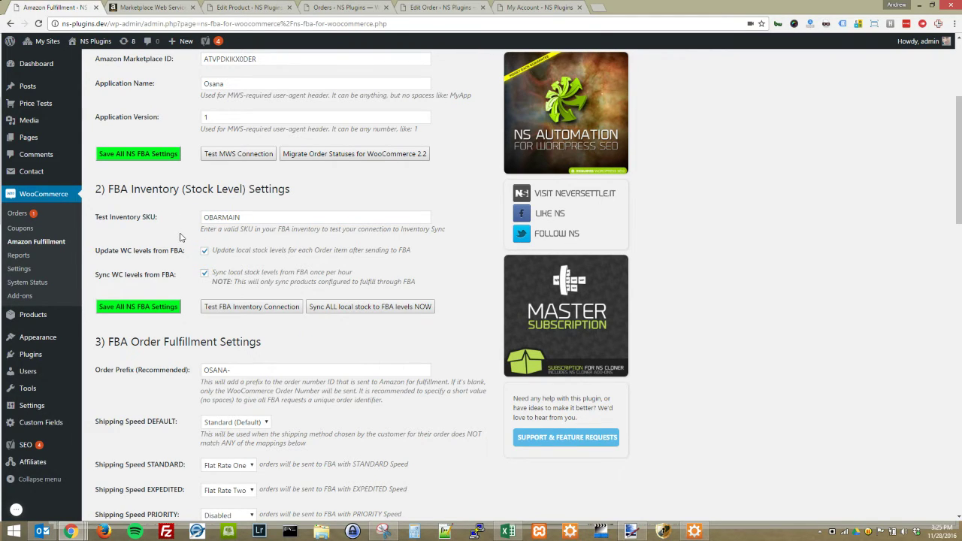
drag(96, 250, 186, 254)
drag(95, 275, 197, 277)
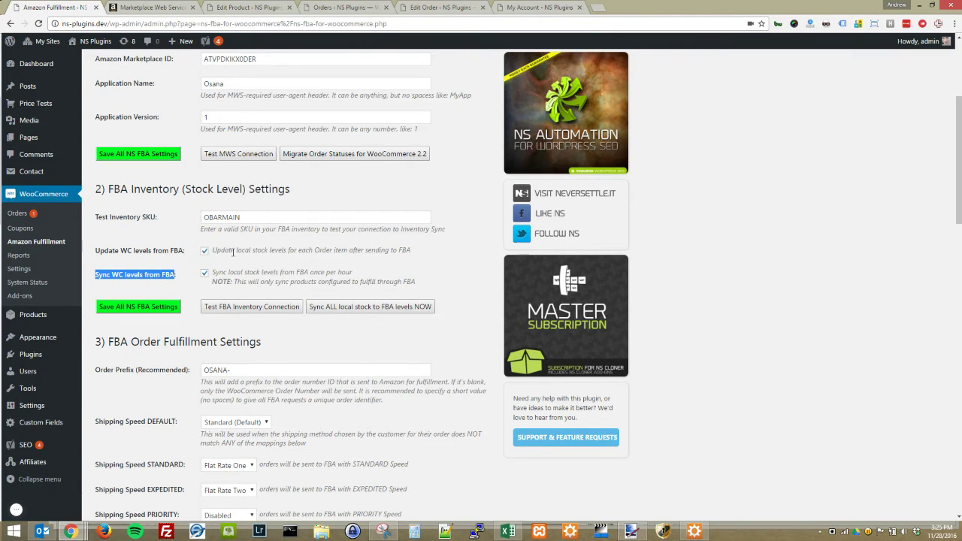
click(396, 340)
scroll(396, 341, down, 1)
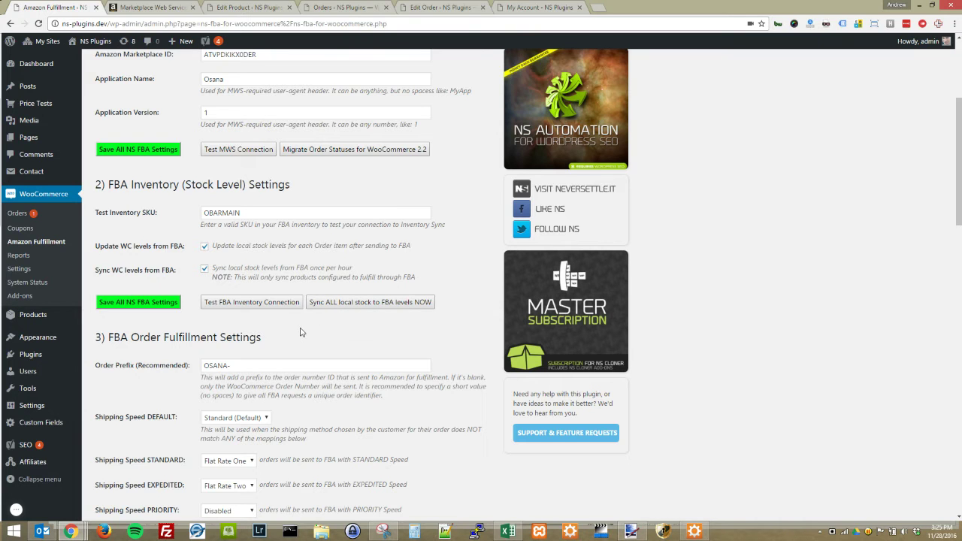
Leave the FBA Order Prefix unchanged as OSANA-
scroll(135, 321, down, 3)
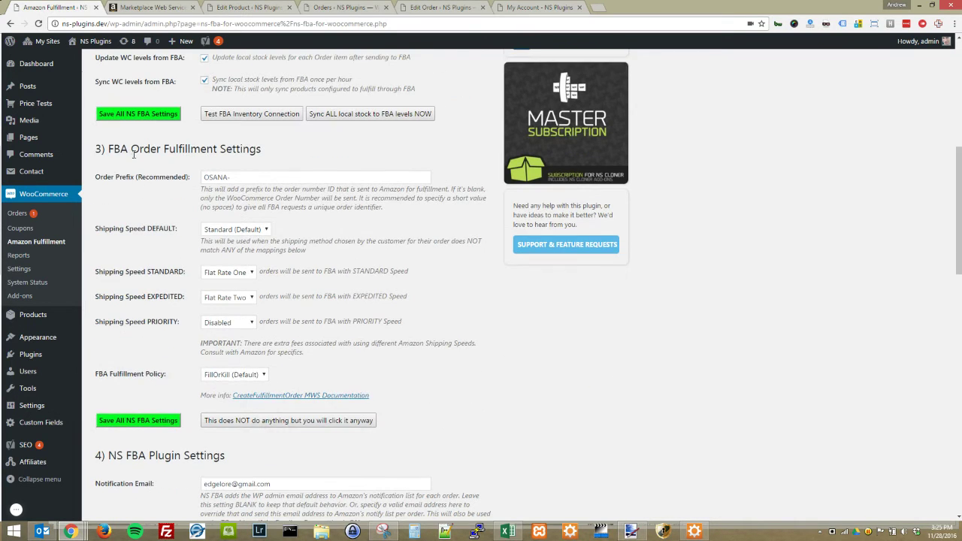
drag(108, 150, 260, 154)
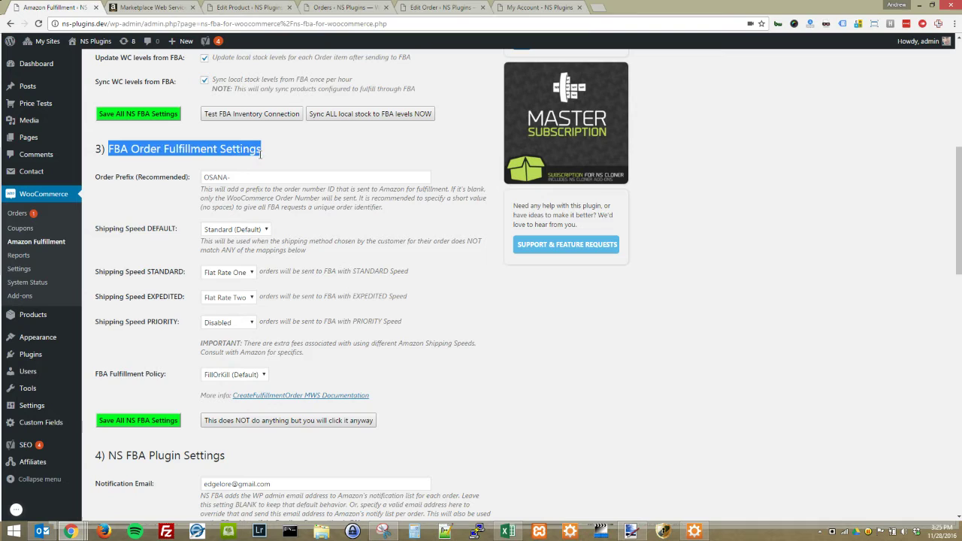
click(212, 177)
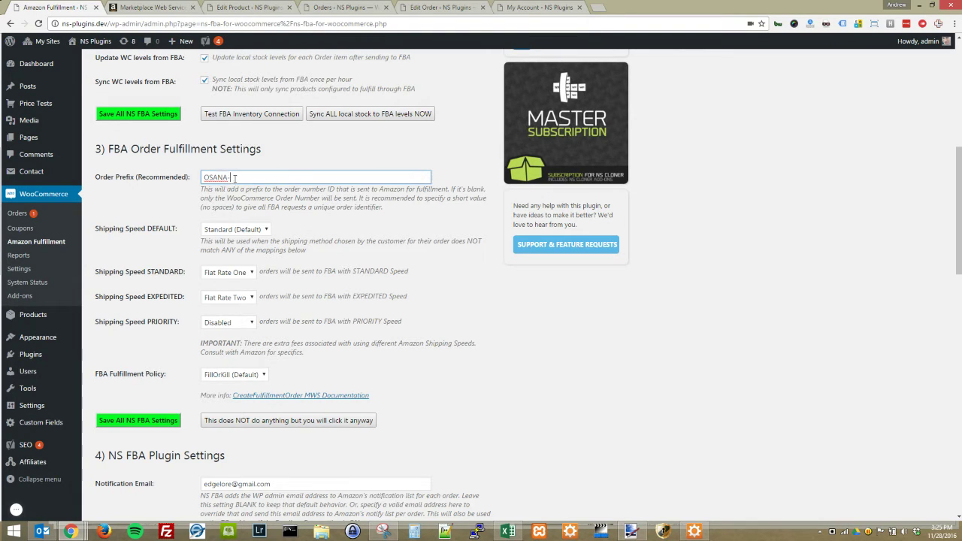
mouse_move(212, 177)
mouse_down()
mouse_move(192, 177)
mouse_move(238, 176)
mouse_move(207, 177)
mouse_up()
key(ctrl+z)
click(154, 213)
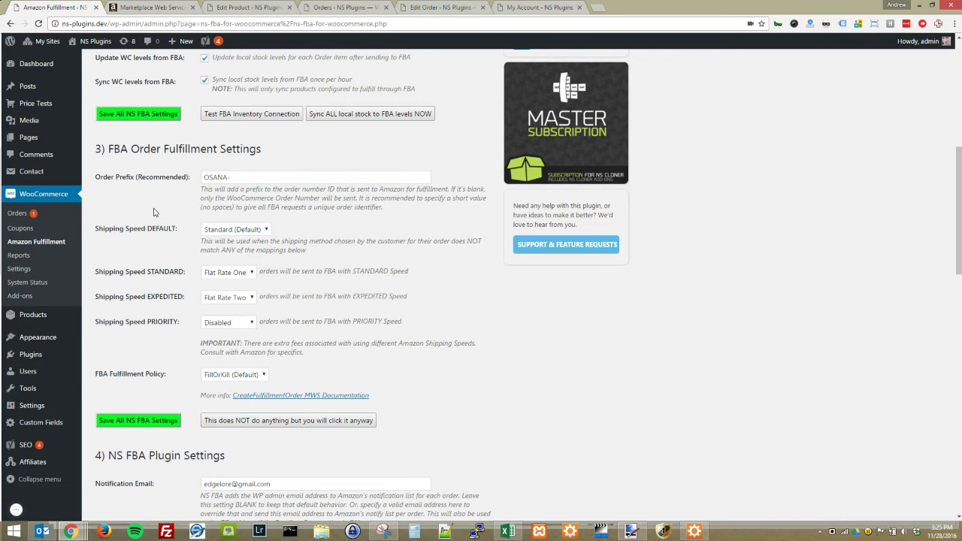
Set the STANDARD shipping speed to Flat Rate One
scroll(154, 213, down, 1)
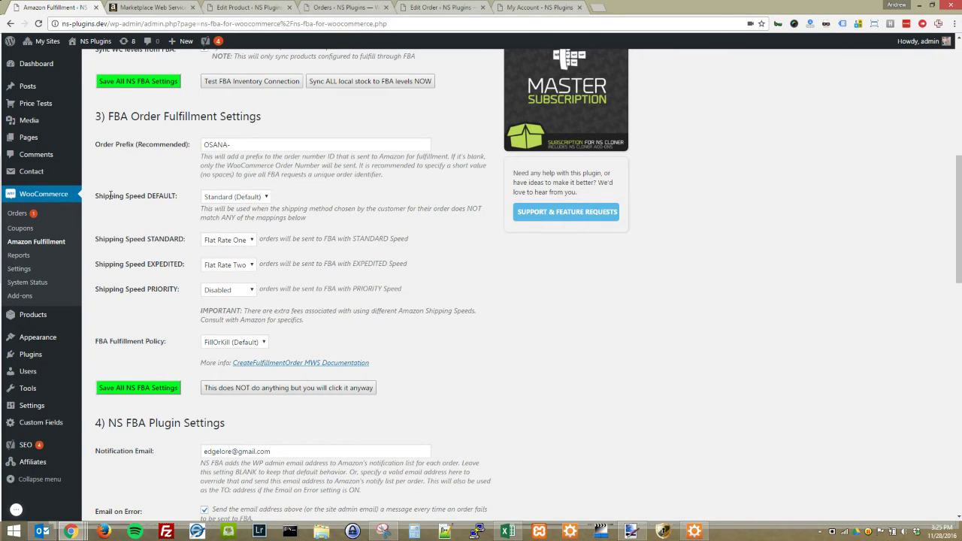
drag(94, 196, 182, 195)
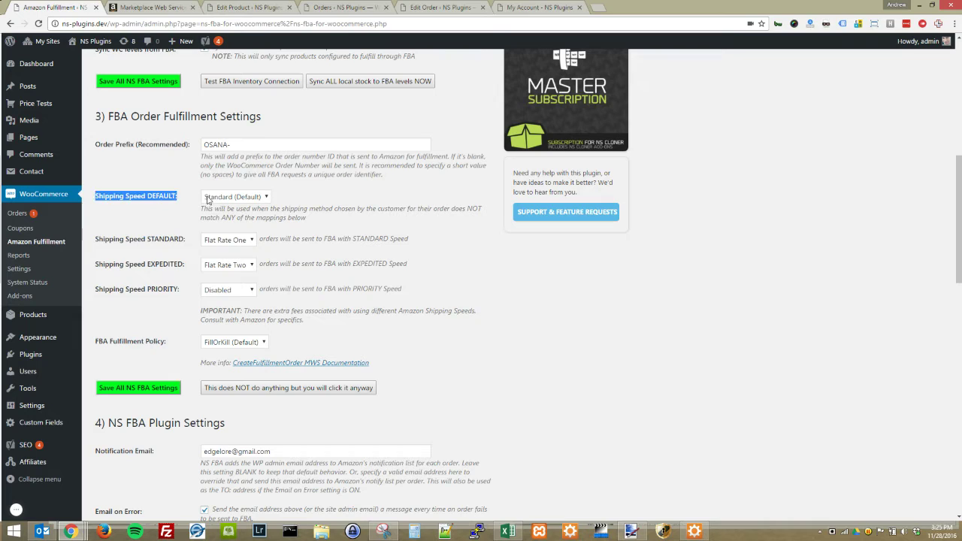
drag(185, 239, 95, 239)
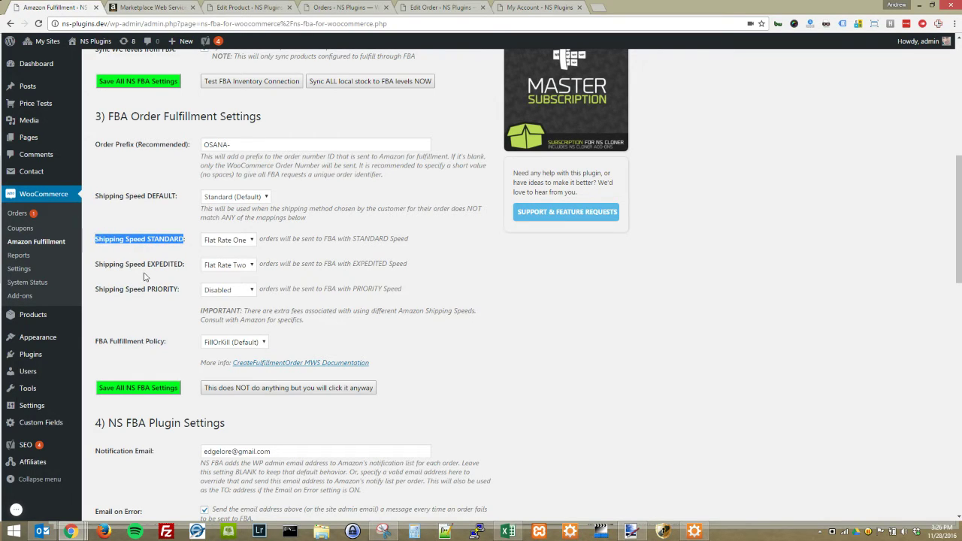
click(231, 241)
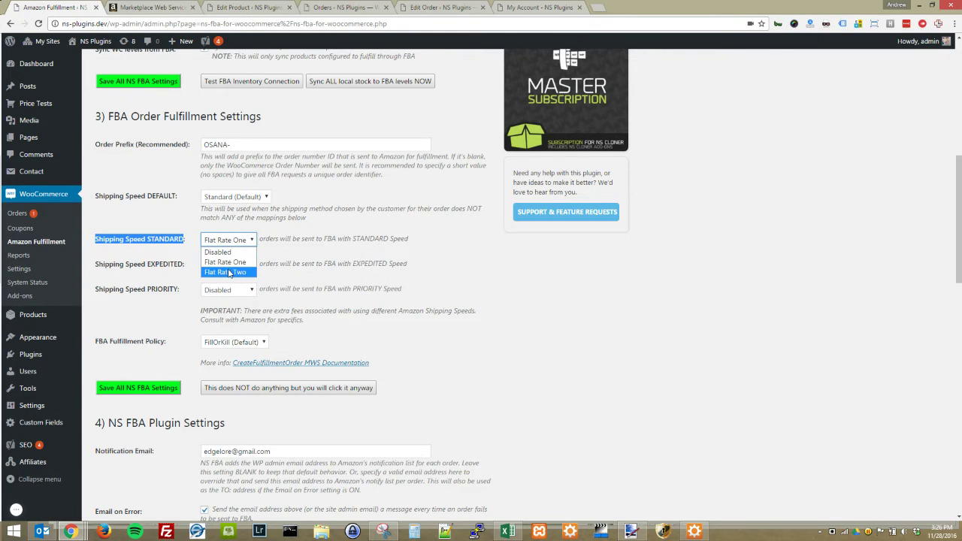
click(300, 262)
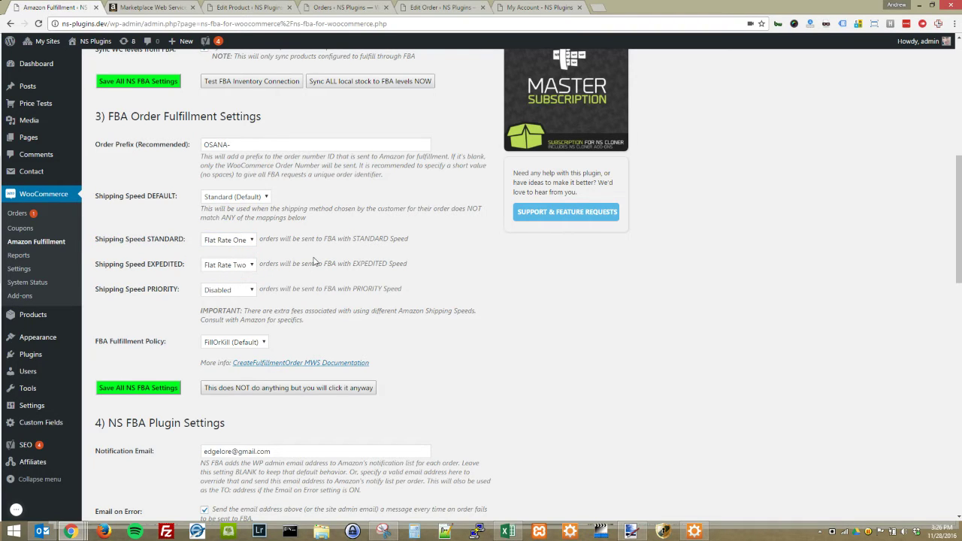
click(240, 242)
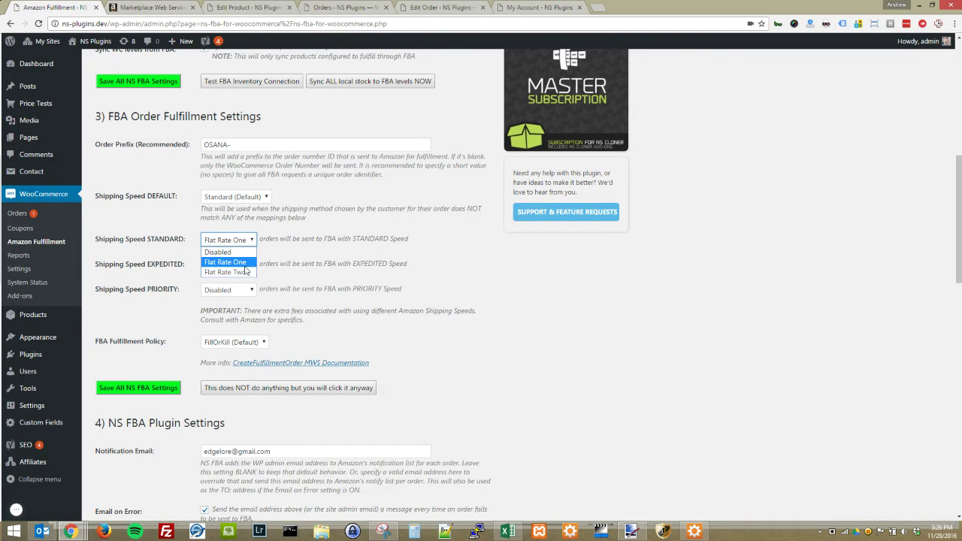
click(154, 265)
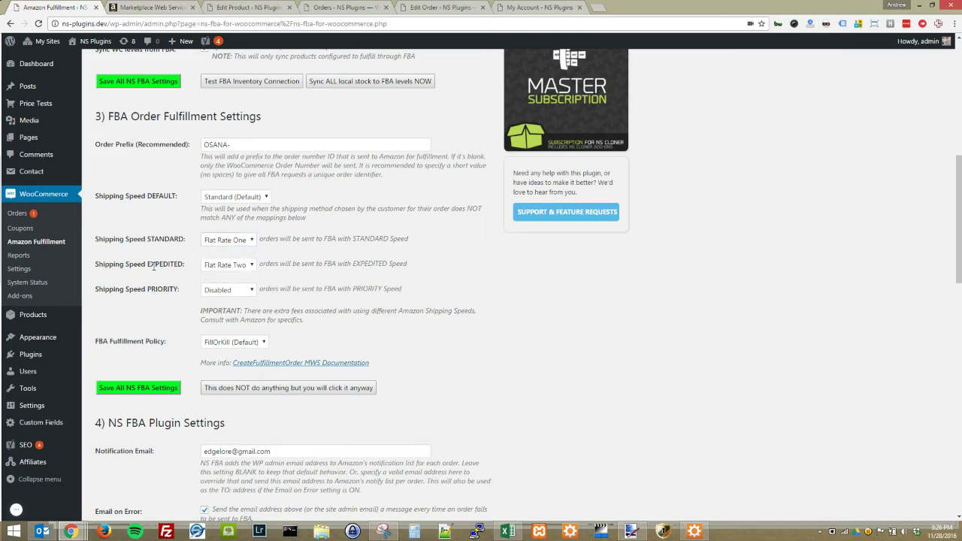
Use Flat Rate Two for EXPEDITED, keep PRIORITY Disabled and FillOrKill (Default) policy
double_click(154, 266)
double_click(155, 289)
drag(200, 311, 307, 322)
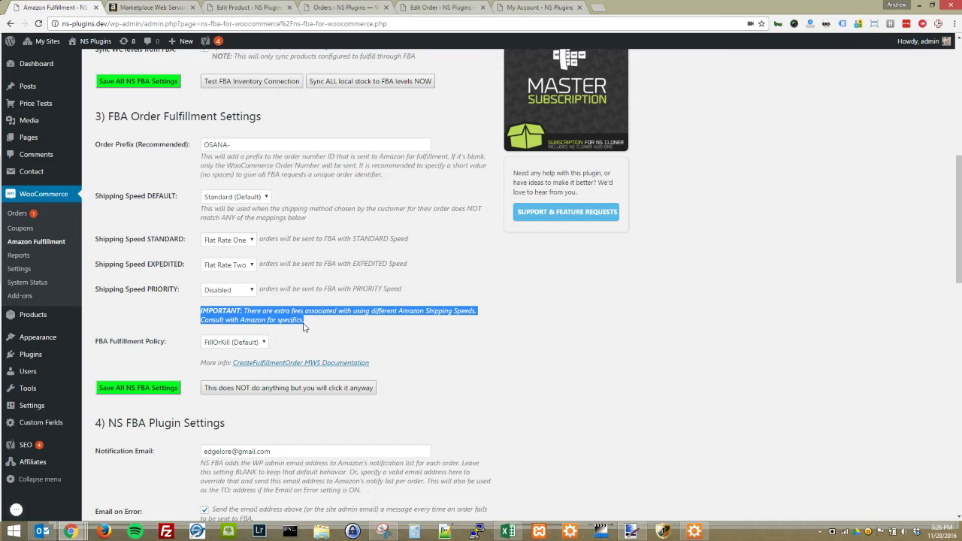
click(171, 324)
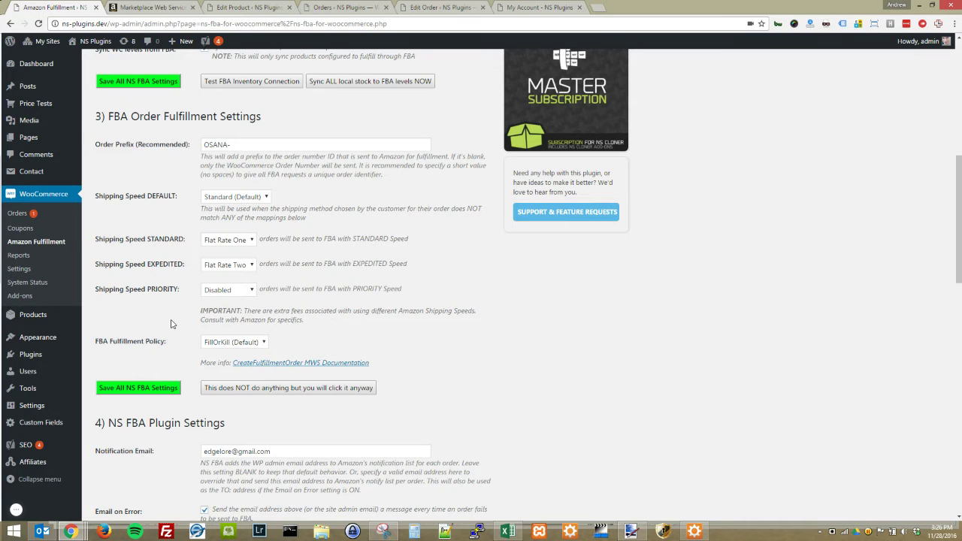
click(223, 343)
click(223, 343)
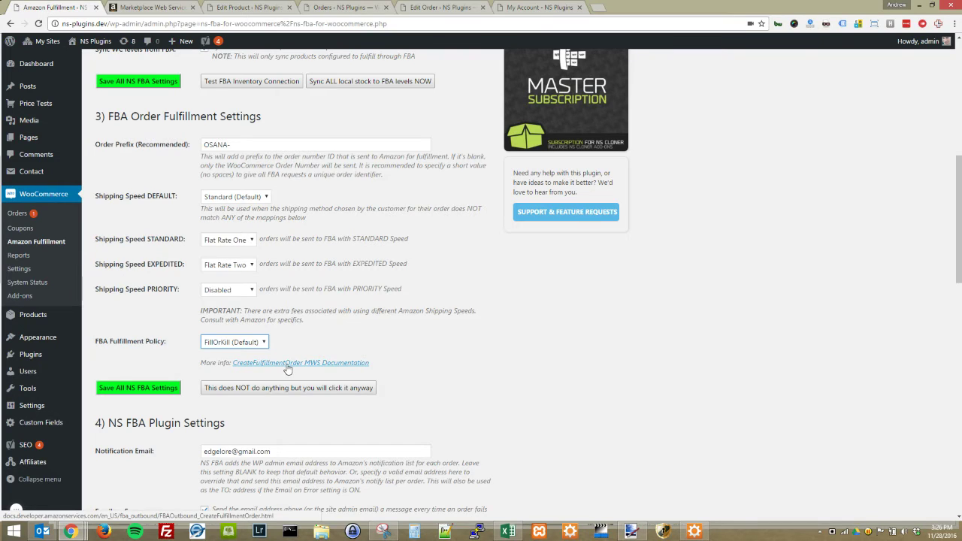
click(168, 348)
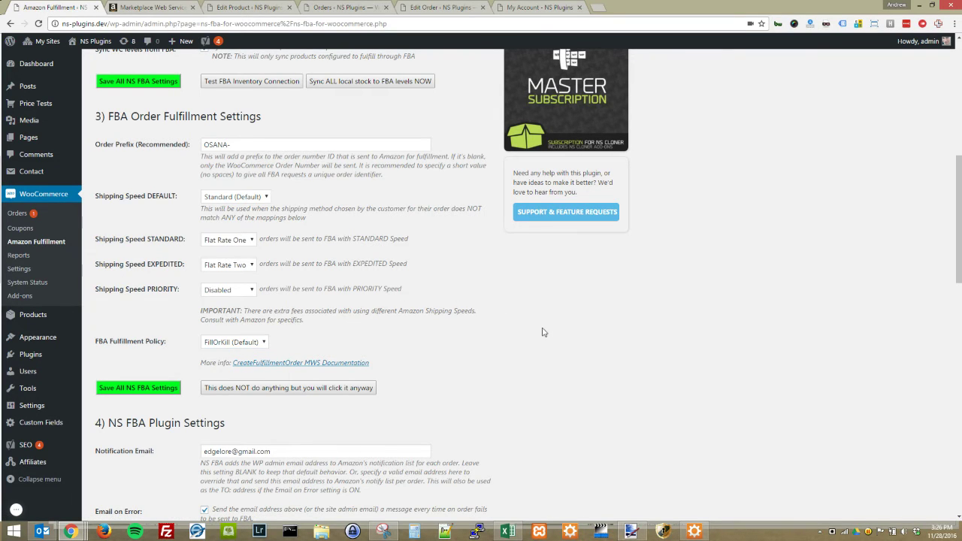
scroll(543, 331, down, 1)
scroll(543, 332, down, 4)
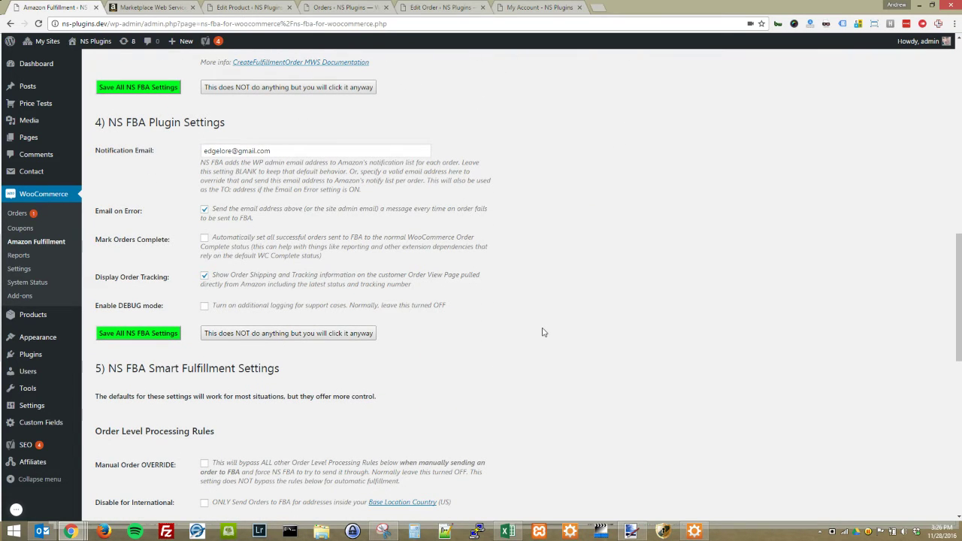
click(272, 150)
key(shift+Left)
key(shift+Left)
key(ctrl+a)
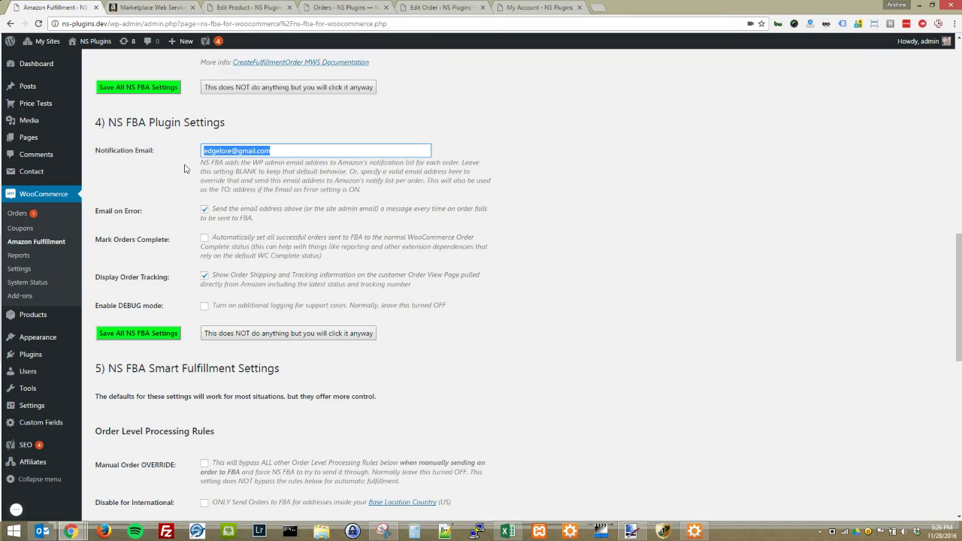
click(184, 168)
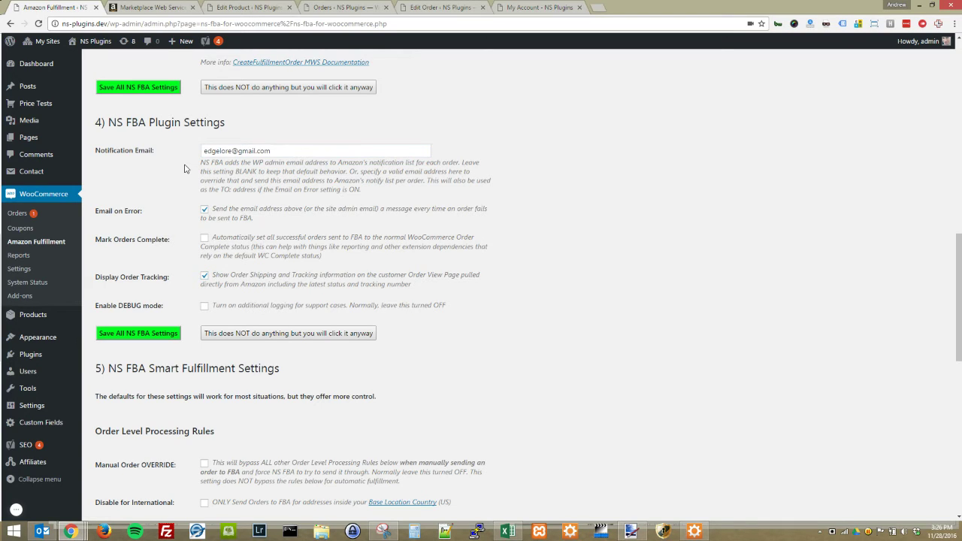
drag(94, 214, 205, 212)
click(205, 210)
click(204, 238)
click(153, 262)
Review settings sections 5–7, then switch to Test Fulfillment Product's edit page
scroll(165, 272, down, 1)
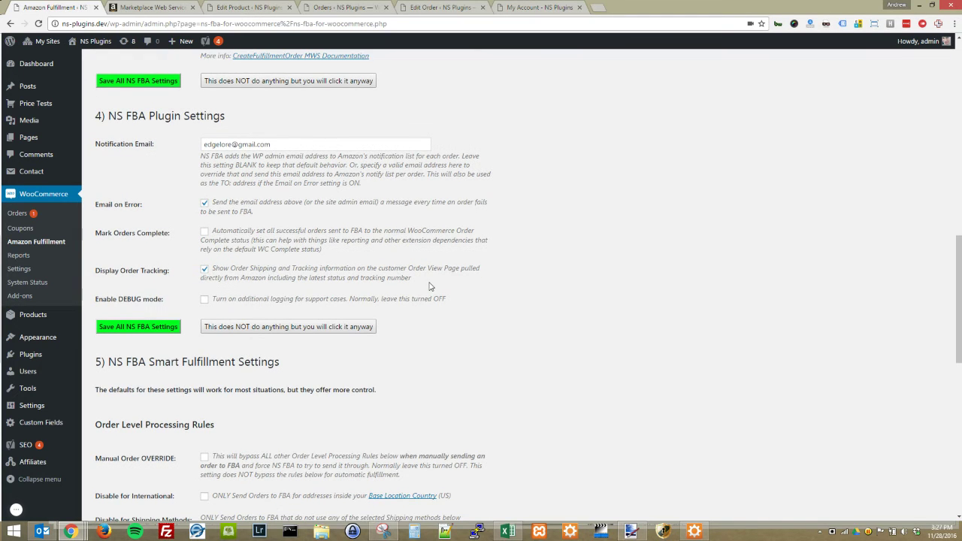
scroll(430, 287, down, 3)
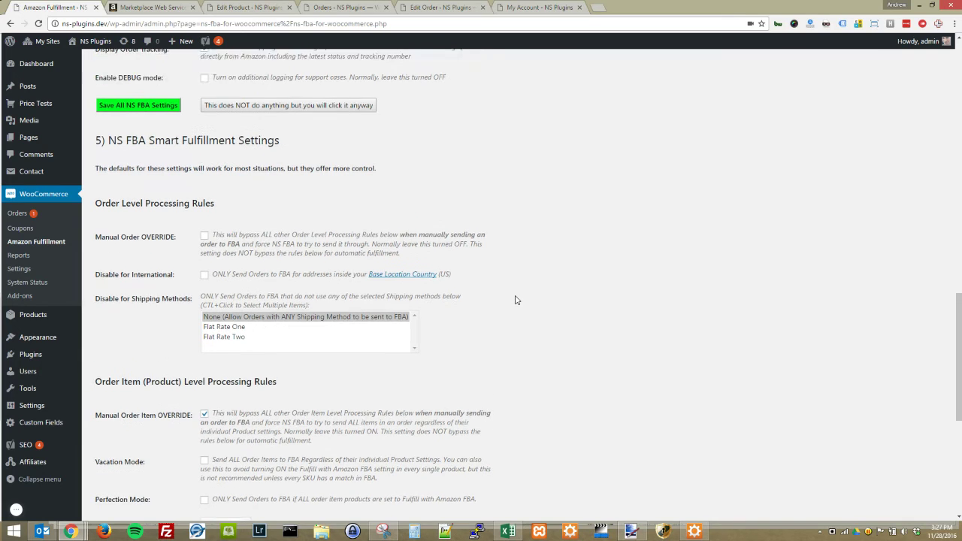
scroll(516, 300, down, 1)
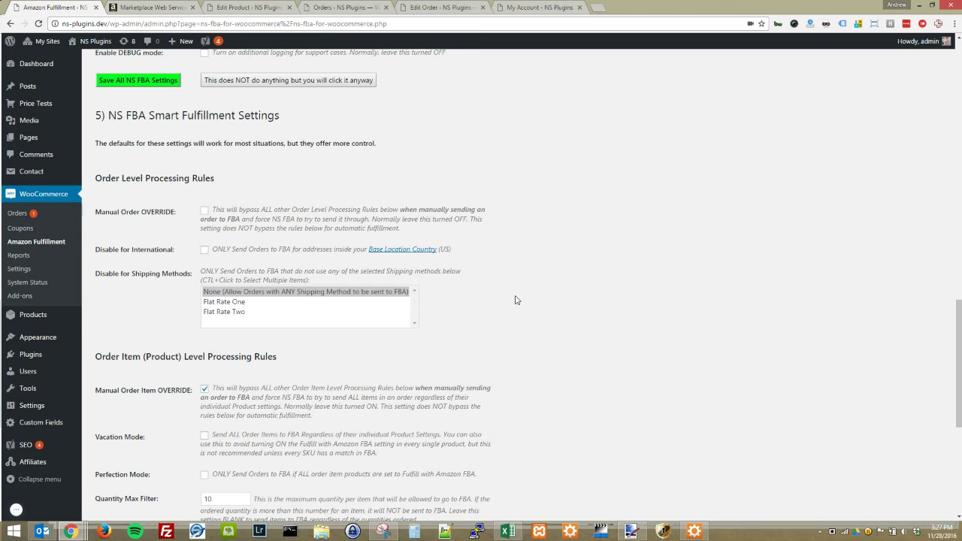
scroll(515, 300, down, 5)
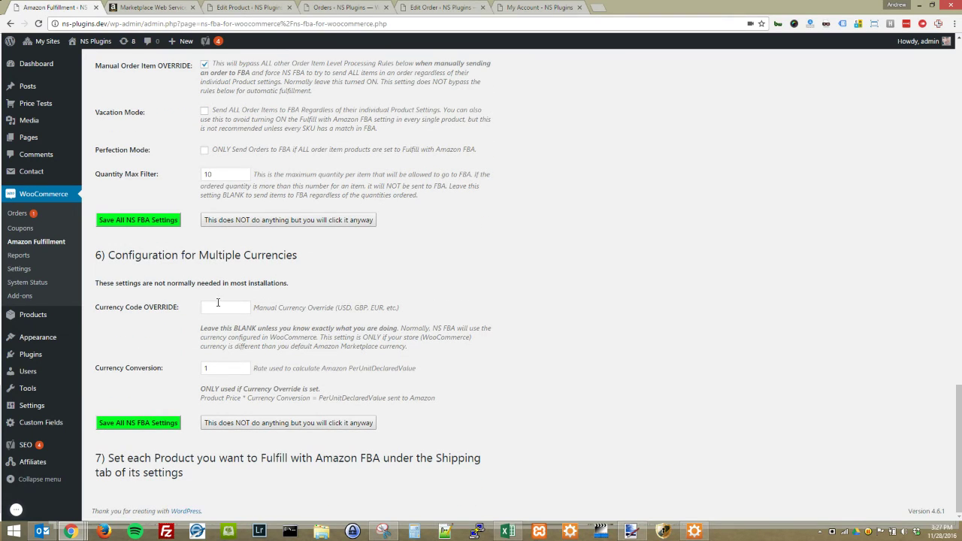
drag(189, 475, 92, 461)
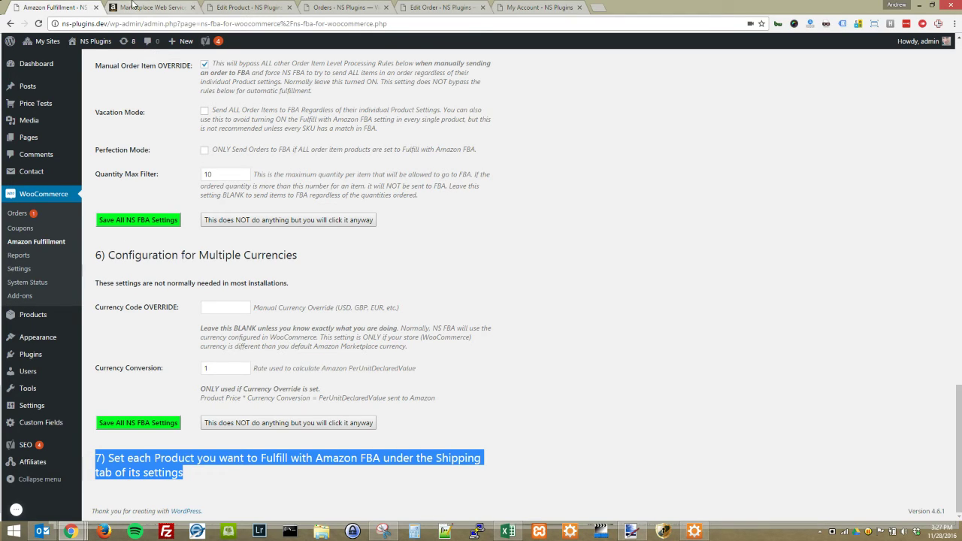
click(240, 10)
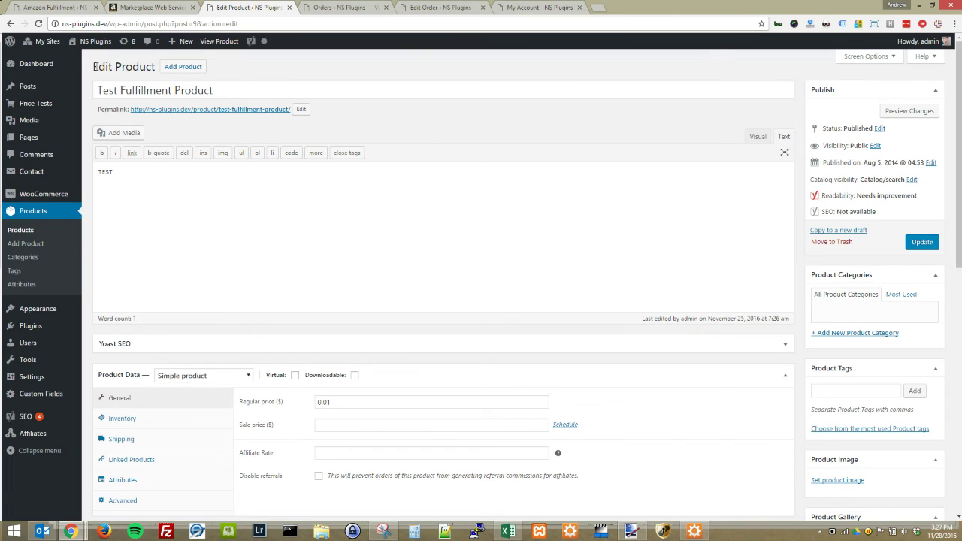
Show Test Fulfillment Product's Shipping tab and confirm Fulfill with Amazon FBA is ticked
click(116, 441)
scroll(263, 428, down, 2)
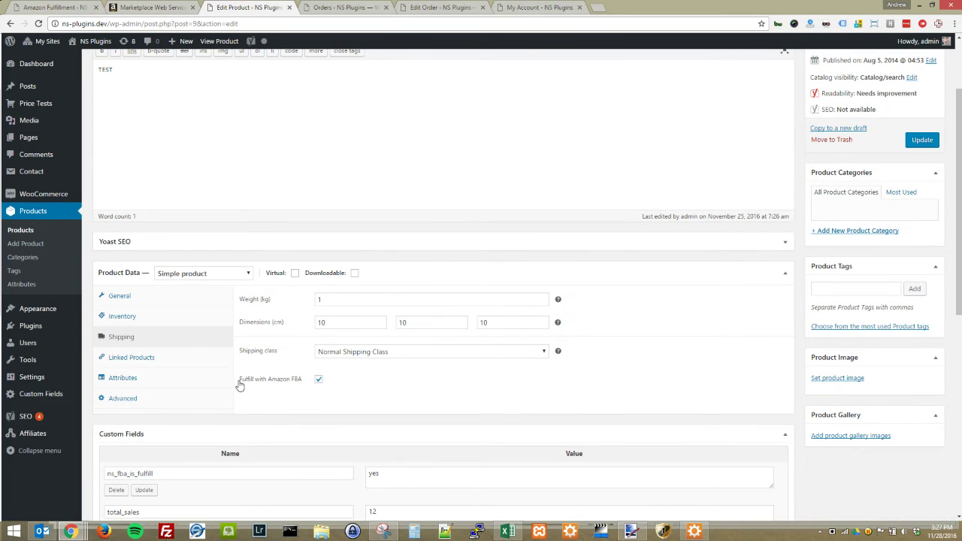
drag(239, 381, 301, 386)
click(348, 384)
Open order #6438 from the Orders list and choose the Send to Amazon FBA action
click(338, 9)
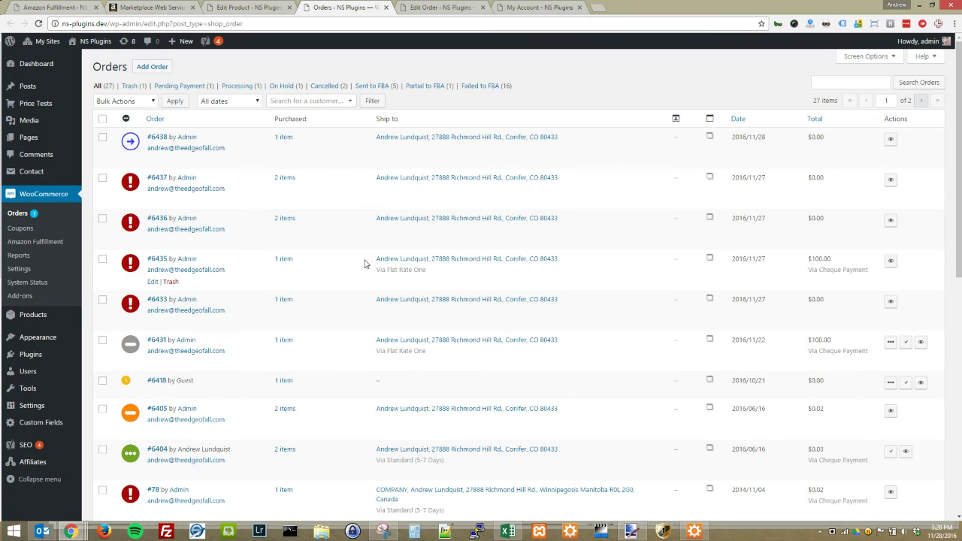
click(431, 7)
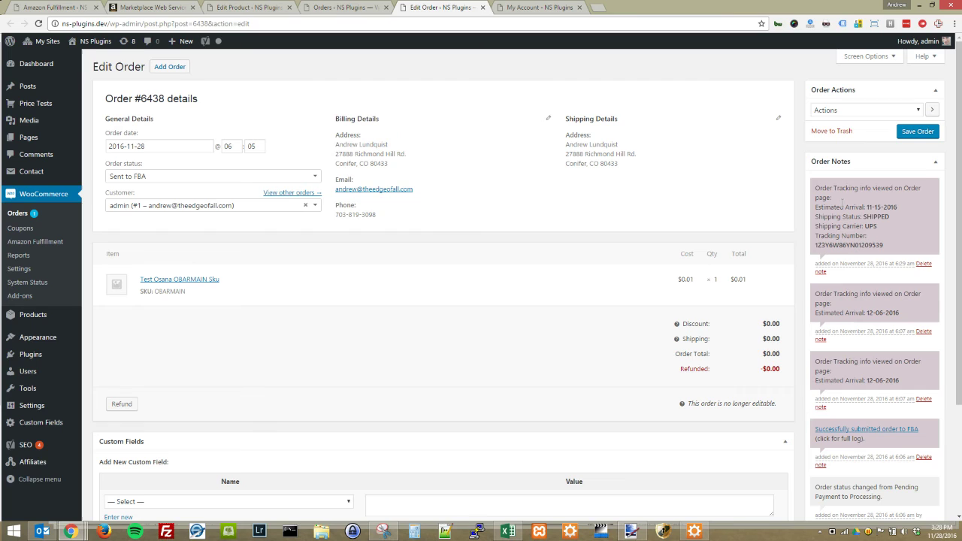
click(841, 114)
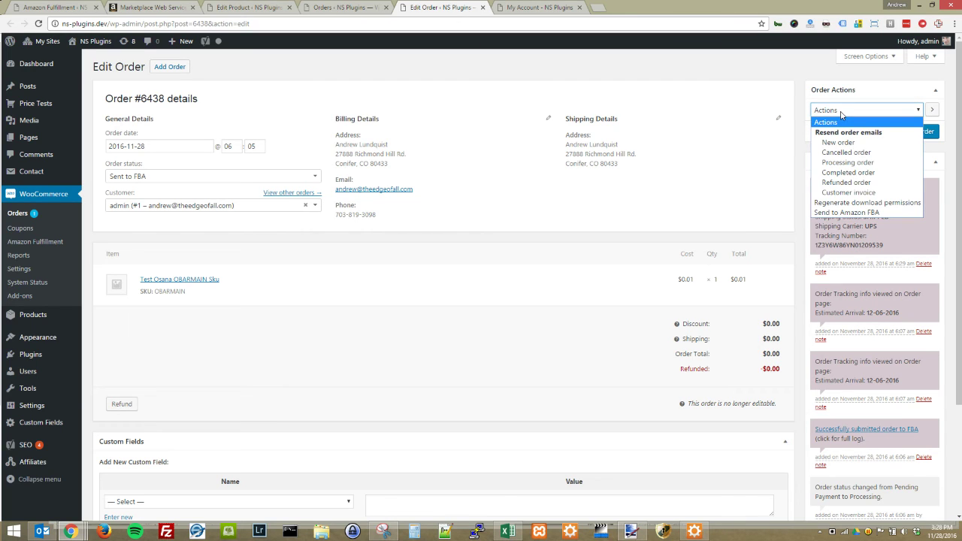
click(854, 213)
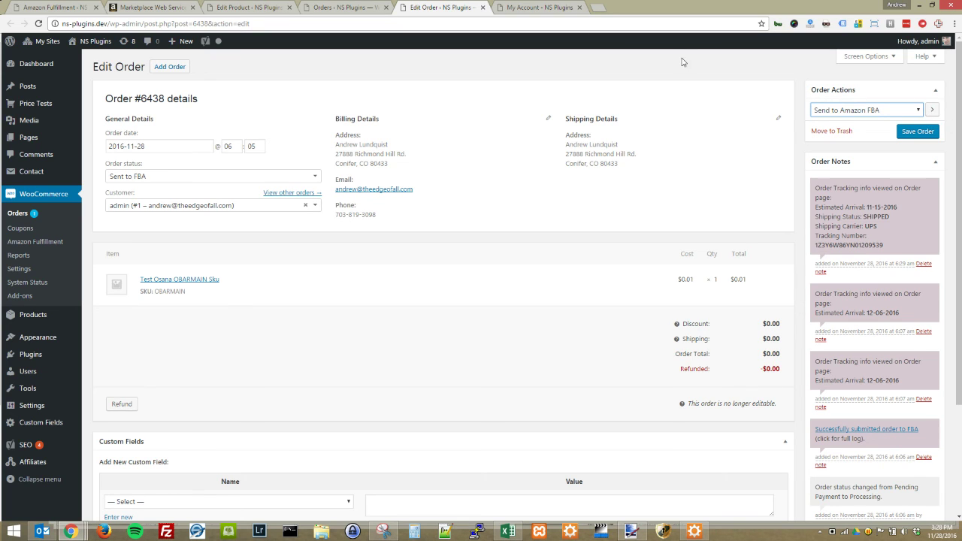
View order #6438 in My Account, highlighting its UPS tracking info with 11-15-2016 arrival
click(544, 12)
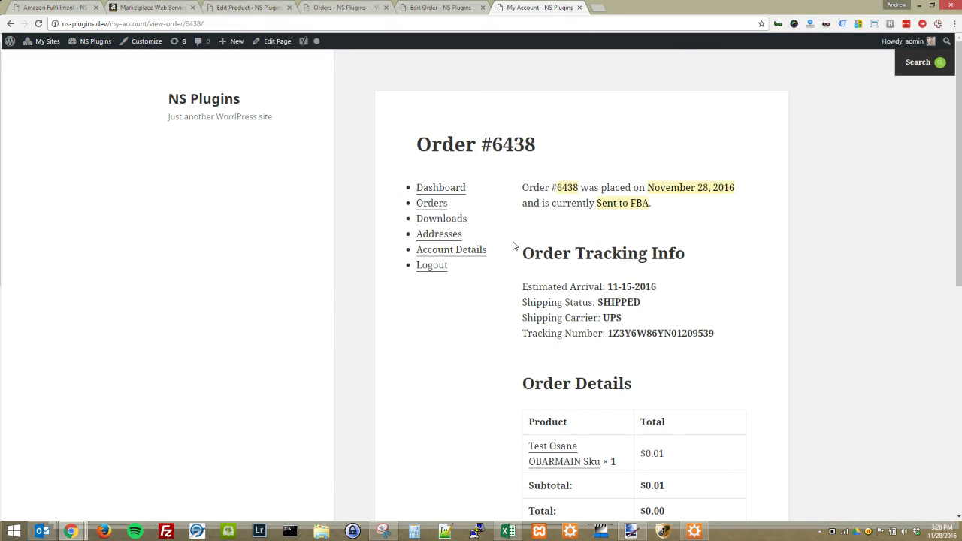
drag(521, 286, 723, 328)
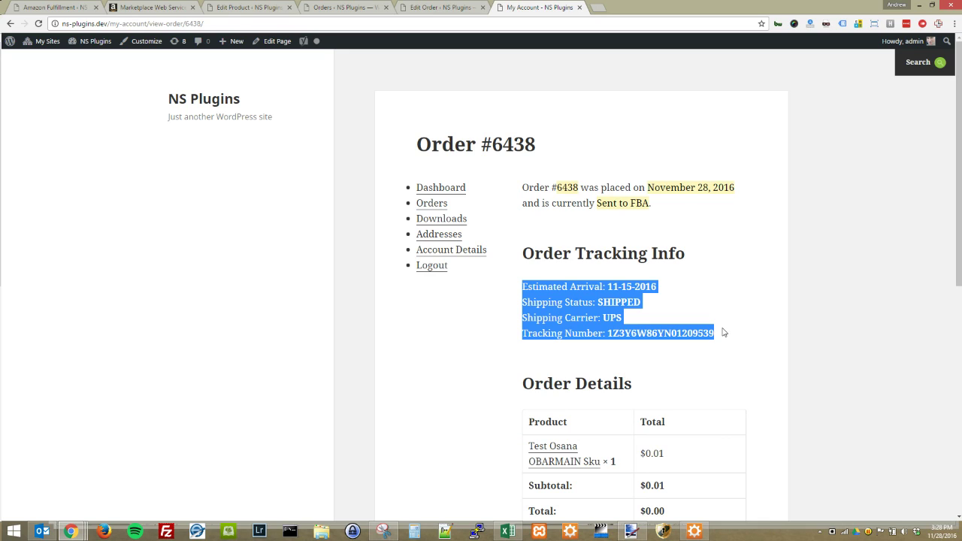
click(698, 316)
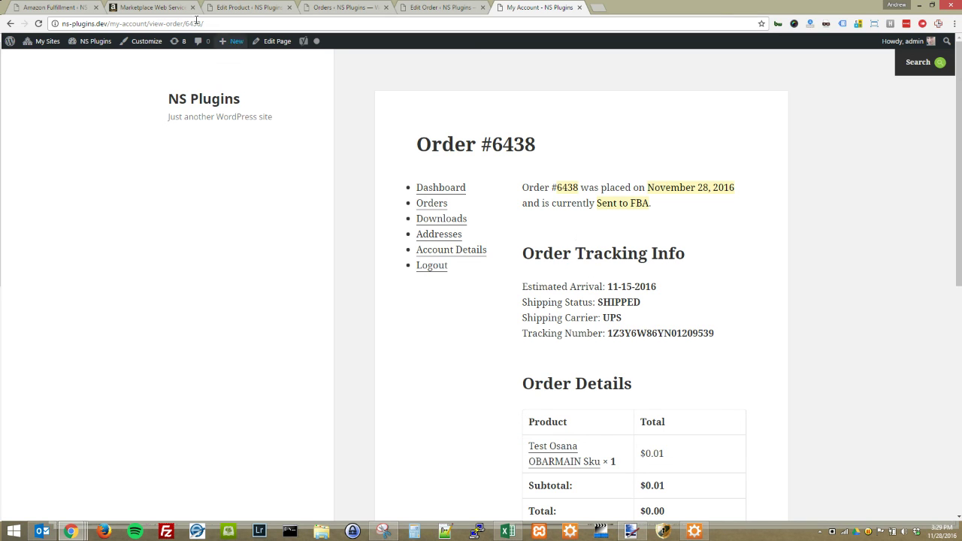
Go back to the Amazon Fulfillment settings and jump to the top MWS account section
click(32, 9)
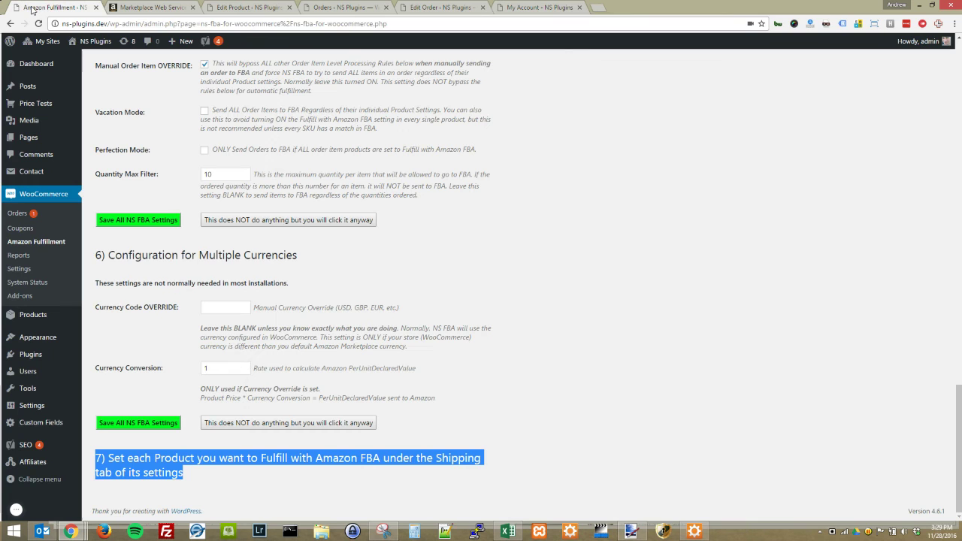
key(Home)
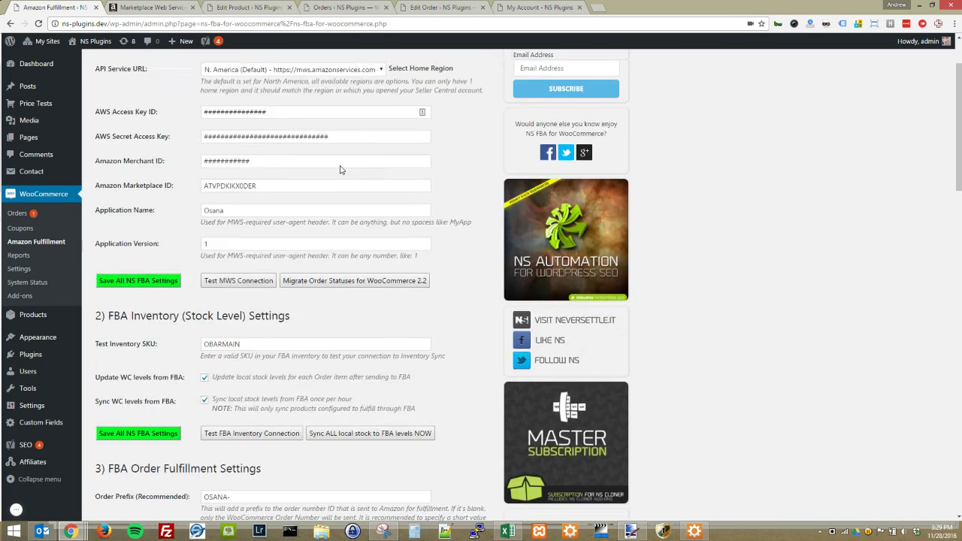